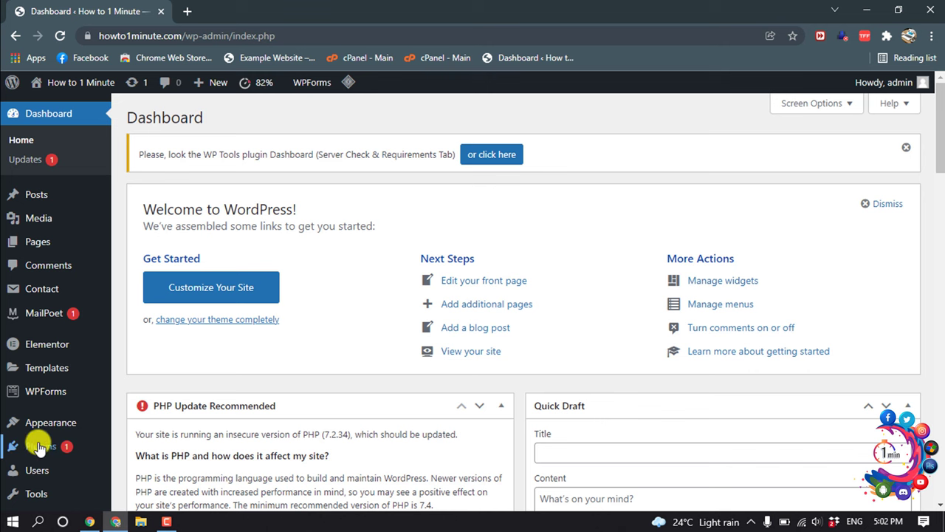
Search the plugin directory under Plugins > Add New for 'elementor'
{"action": "mouse_move", "coordinate": [41, 446]}
{"action": "left_click", "coordinate": [138, 452]}
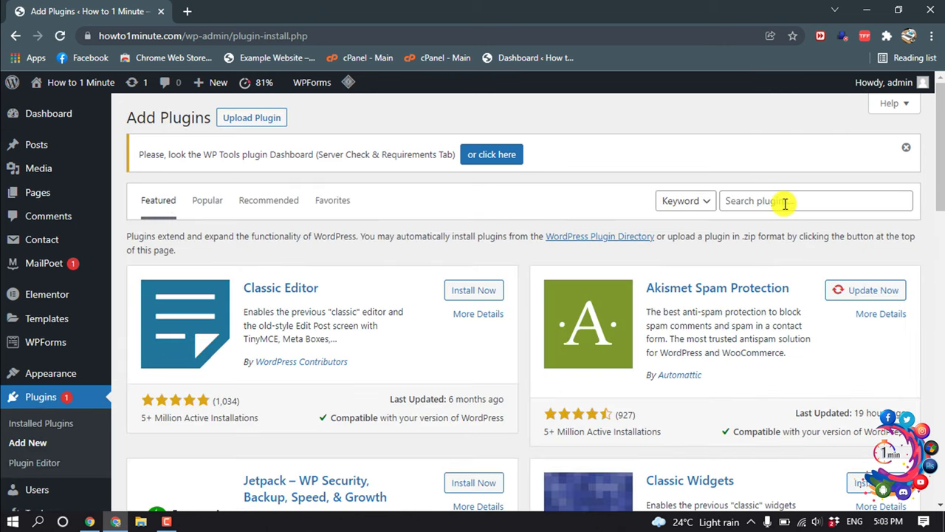
{"action": "left_click", "coordinate": [785, 204]}
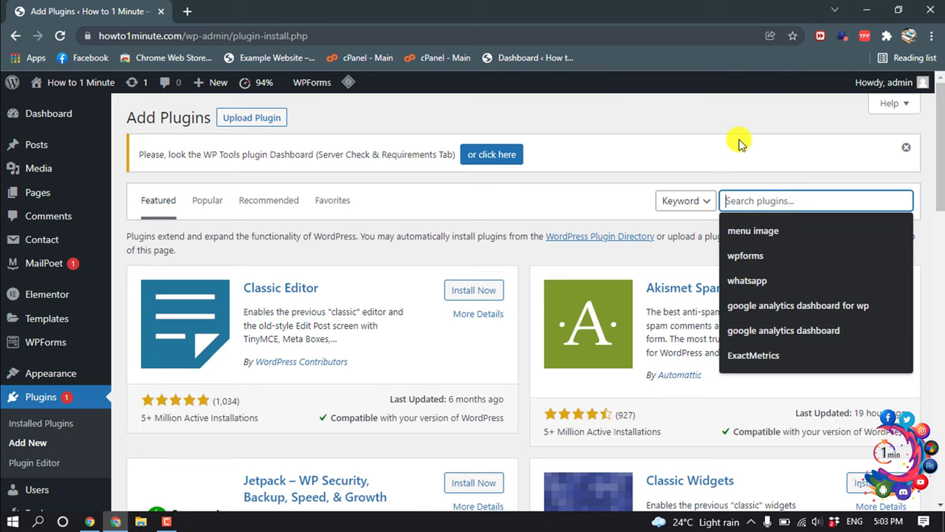
{"action": "type", "text": "elem"}
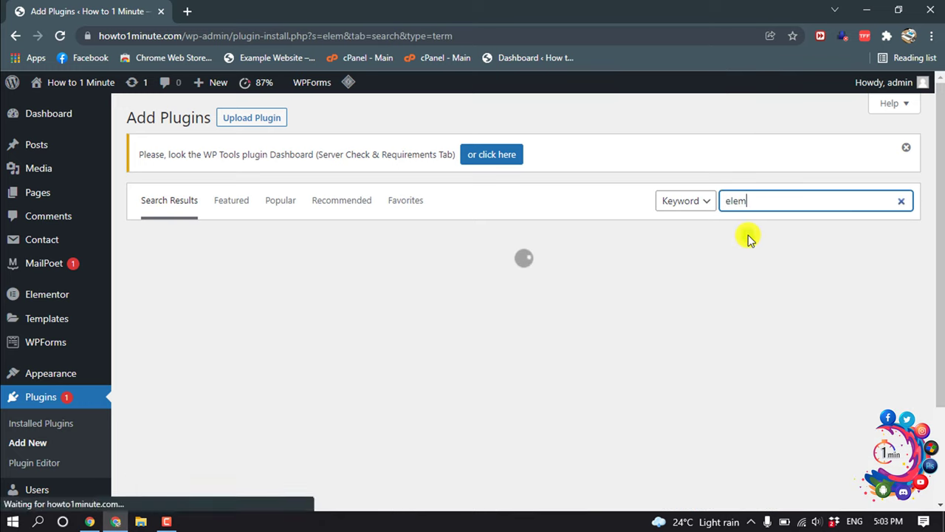
{"action": "left_click", "coordinate": [748, 235]}
{"action": "type", "text": "entor"}
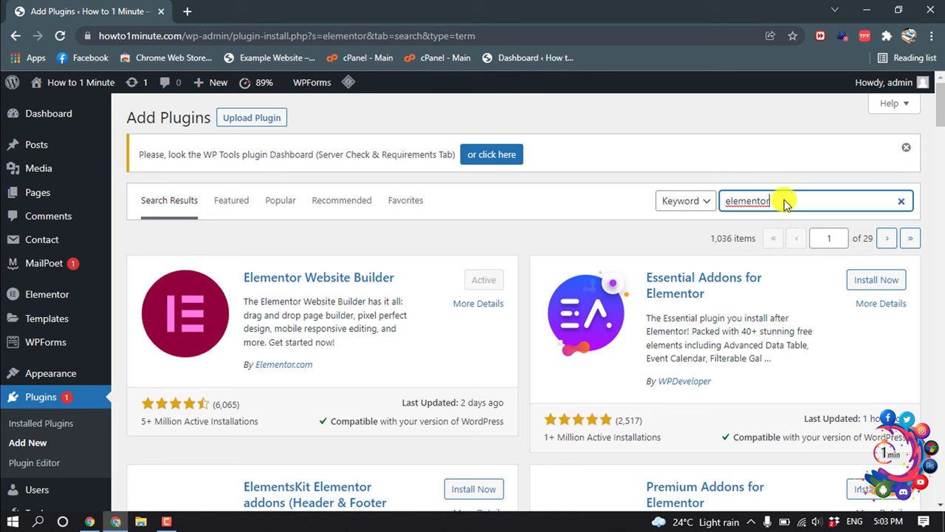
Install and then activate ElementsKit Elementor addons from the 'elementor' search results
{"action": "scroll", "coordinate": [530, 316], "scroll_direction": "down", "scroll_amount": 2}
{"action": "scroll", "coordinate": [531, 316], "scroll_direction": "down", "scroll_amount": 1}
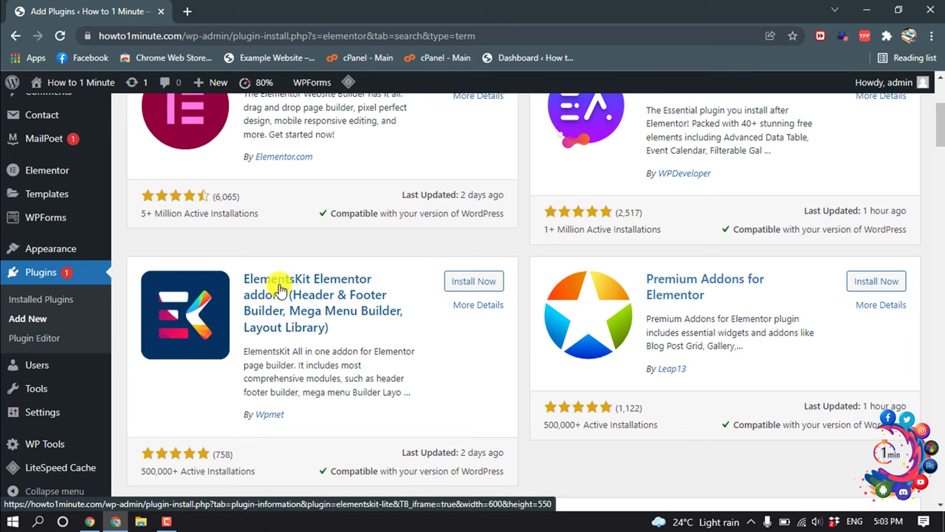
{"action": "left_click", "coordinate": [486, 289]}
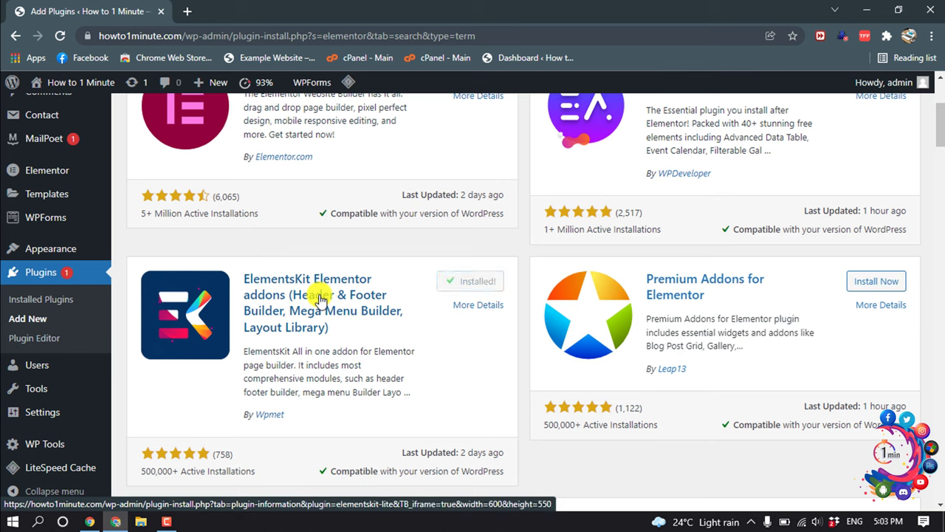
{"action": "left_click", "coordinate": [471, 285]}
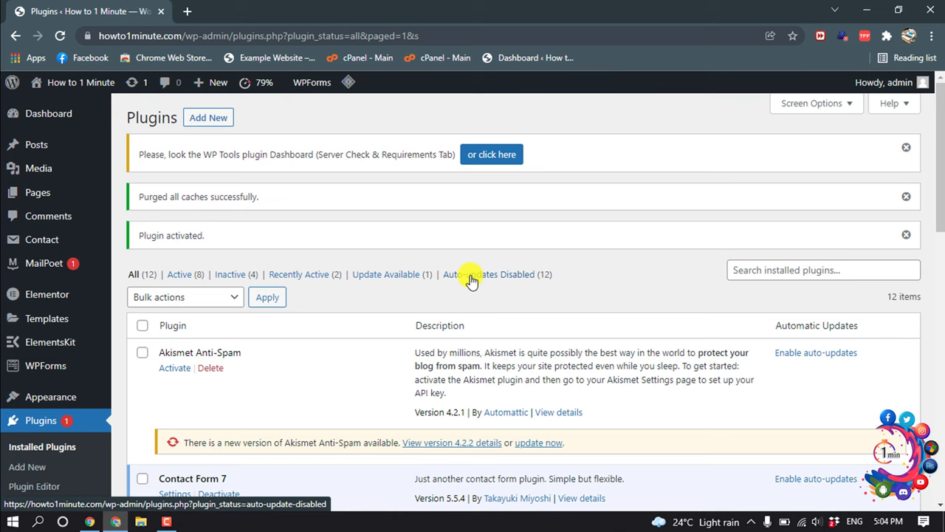
{"action": "mouse_move", "coordinate": [49, 343]}
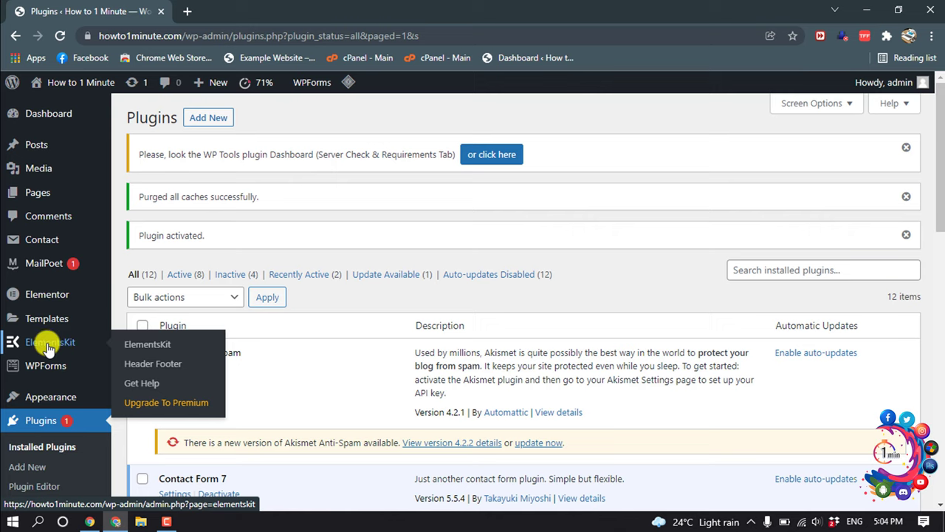
Create an ElementsKit header template titled 'Mega Menu' for the Entire Site, with Activate on
{"action": "left_click", "coordinate": [148, 371]}
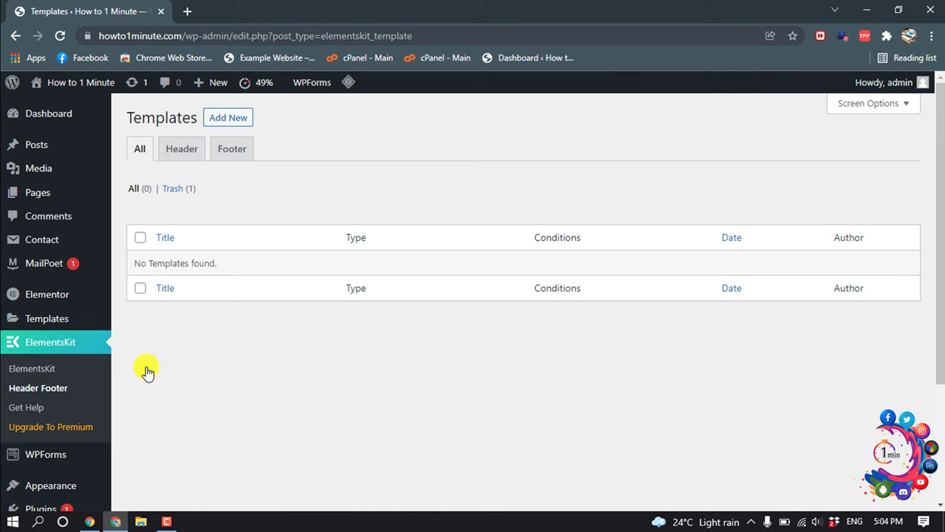
{"action": "left_click", "coordinate": [223, 121]}
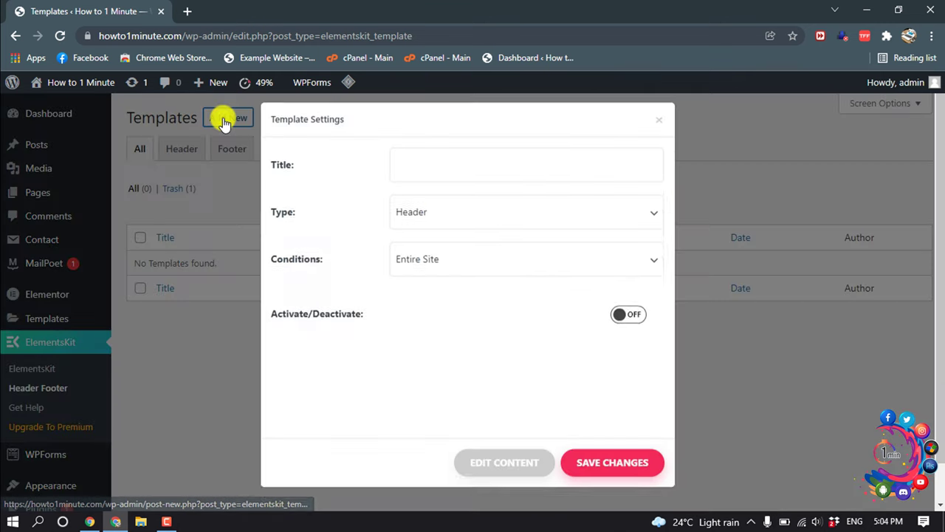
{"action": "left_click", "coordinate": [420, 192]}
{"action": "type", "text": "Mega Menu"}
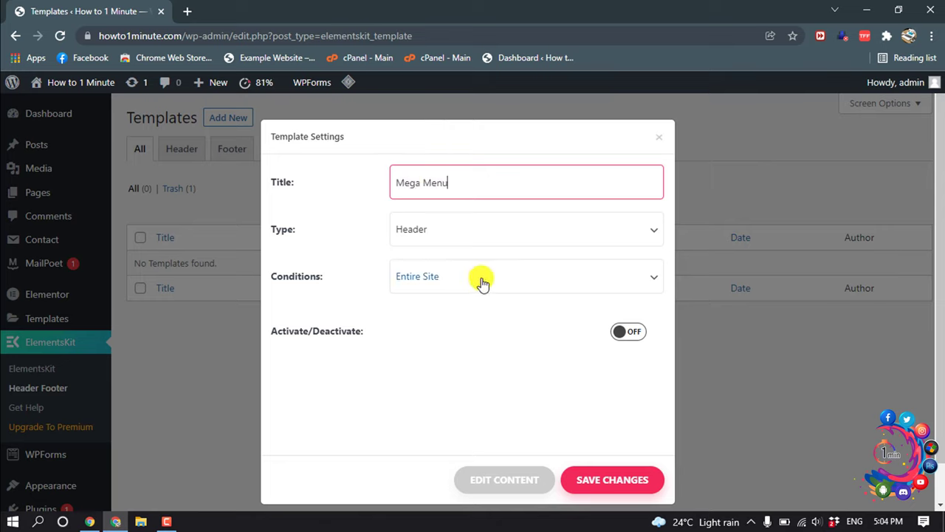
{"action": "left_click", "coordinate": [624, 329]}
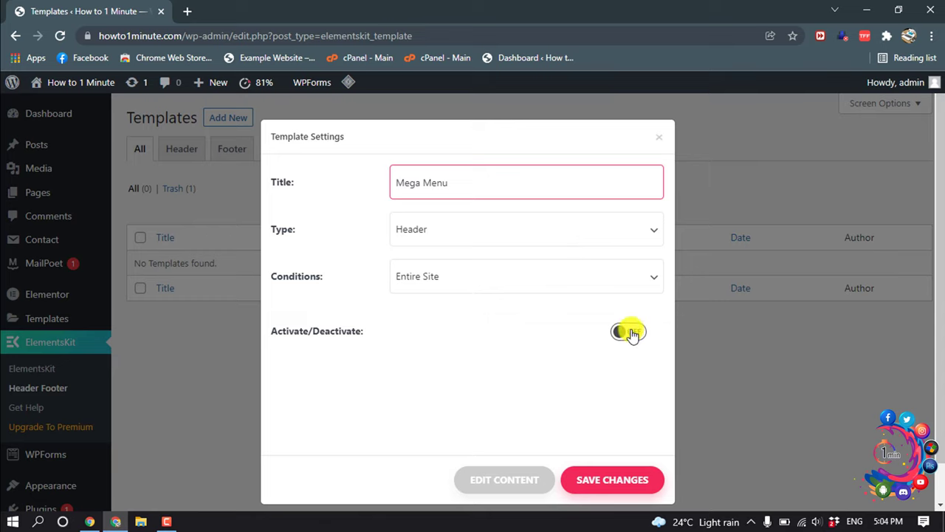
{"action": "left_click", "coordinate": [629, 332]}
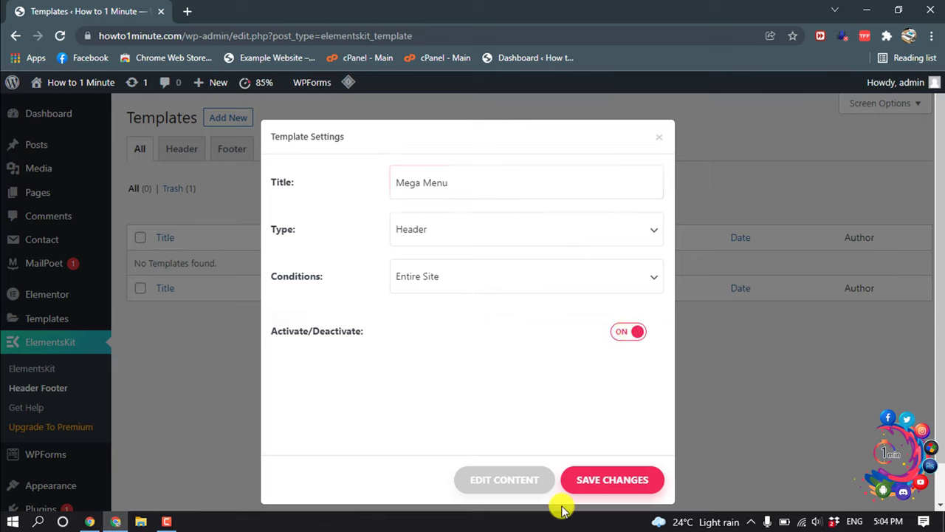
Add a single-column section to the Mega Menu template and search widgets for 'nav'
{"action": "left_click", "coordinate": [507, 482]}
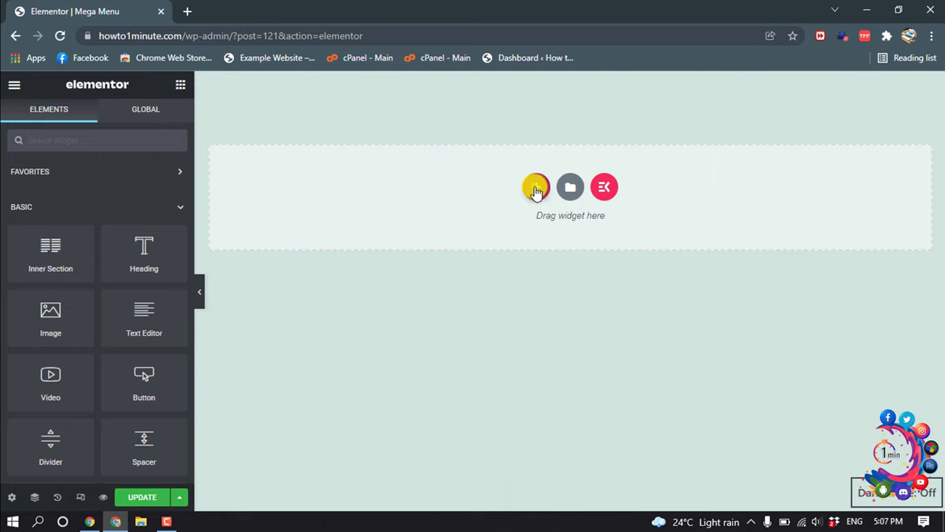
{"action": "left_click", "coordinate": [537, 191]}
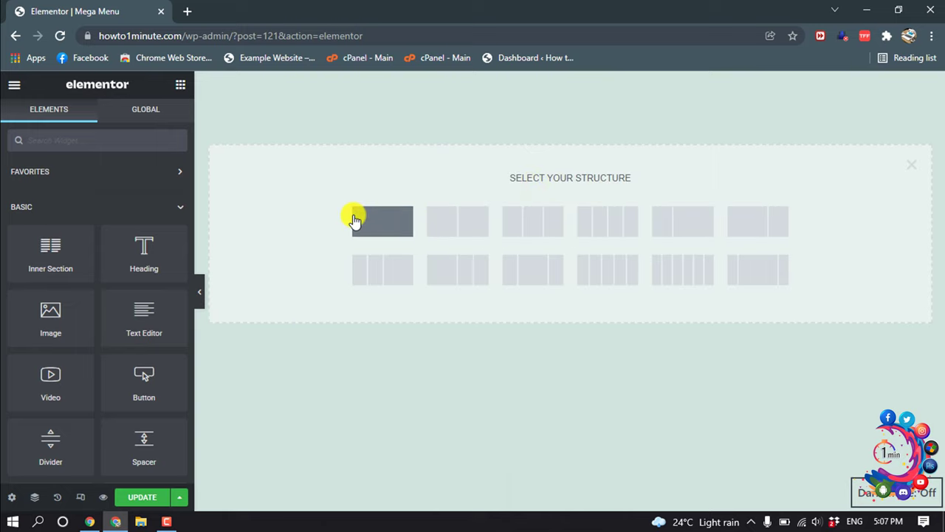
{"action": "left_click", "coordinate": [376, 226]}
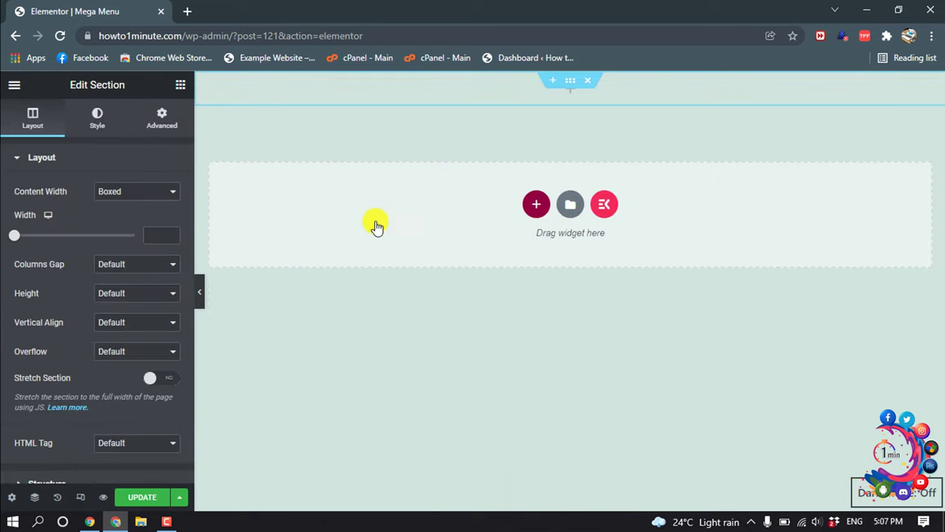
{"action": "mouse_move", "coordinate": [570, 82]}
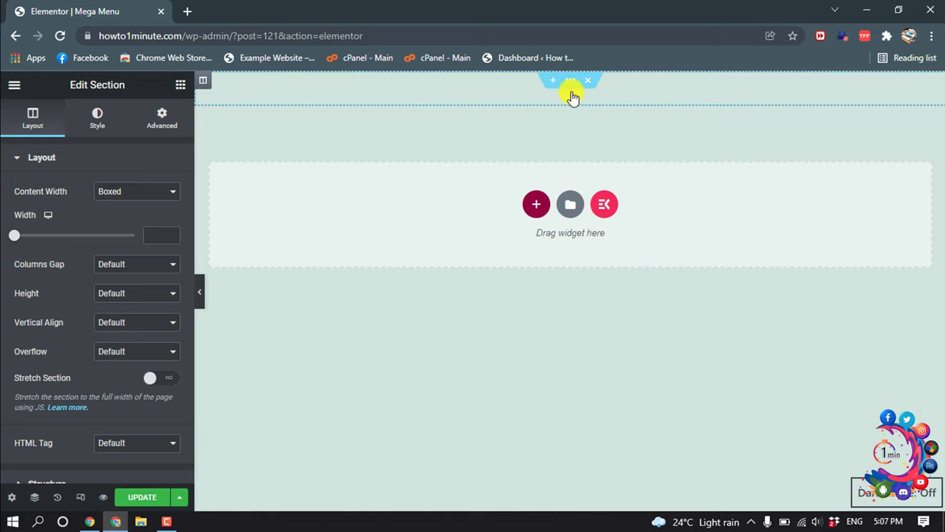
{"action": "left_click", "coordinate": [572, 96]}
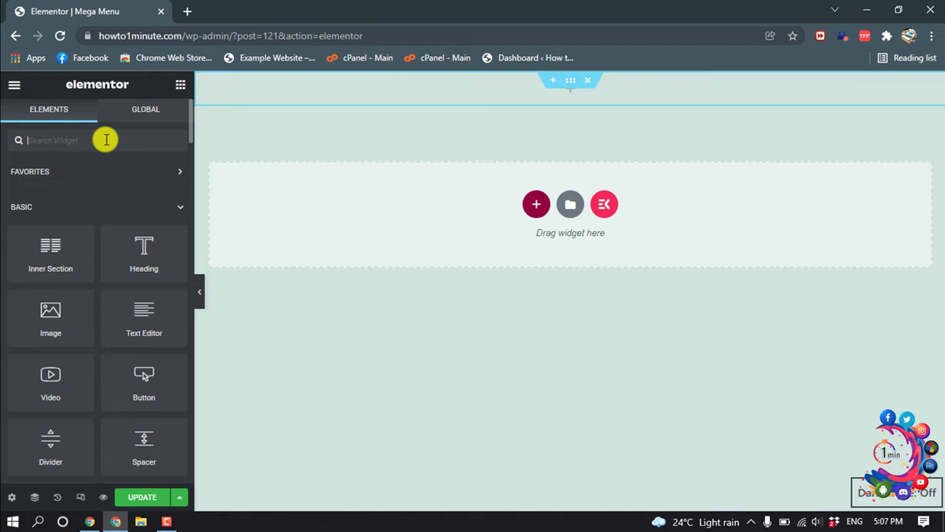
{"action": "type", "text": "nav"}
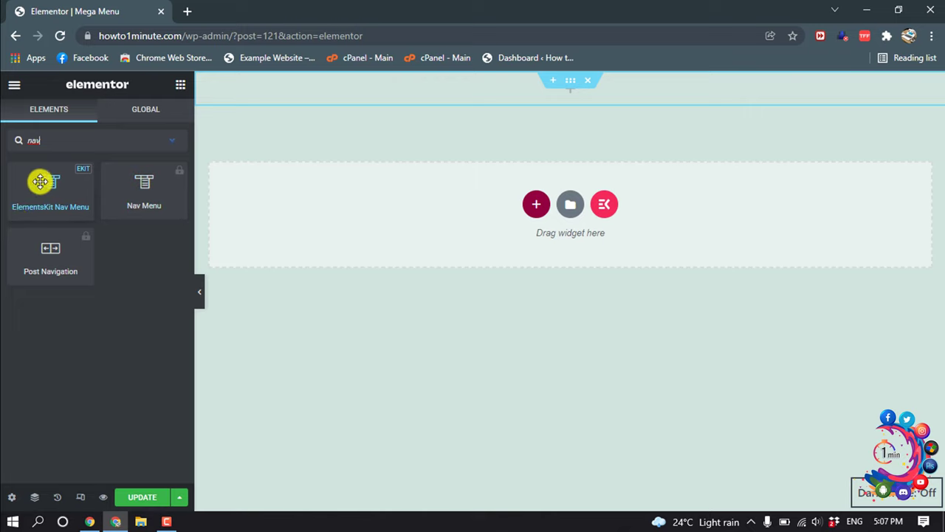
Add an ElementsKit Nav Menu showing Primary menu, aligned right, and update the template
{"action": "mouse_move", "coordinate": [40, 179]}
{"action": "left_mouse_down"}
{"action": "mouse_move", "coordinate": [50, 197]}
{"action": "mouse_move", "coordinate": [581, 83]}
{"action": "mouse_move", "coordinate": [537, 88]}
{"action": "left_mouse_up"}
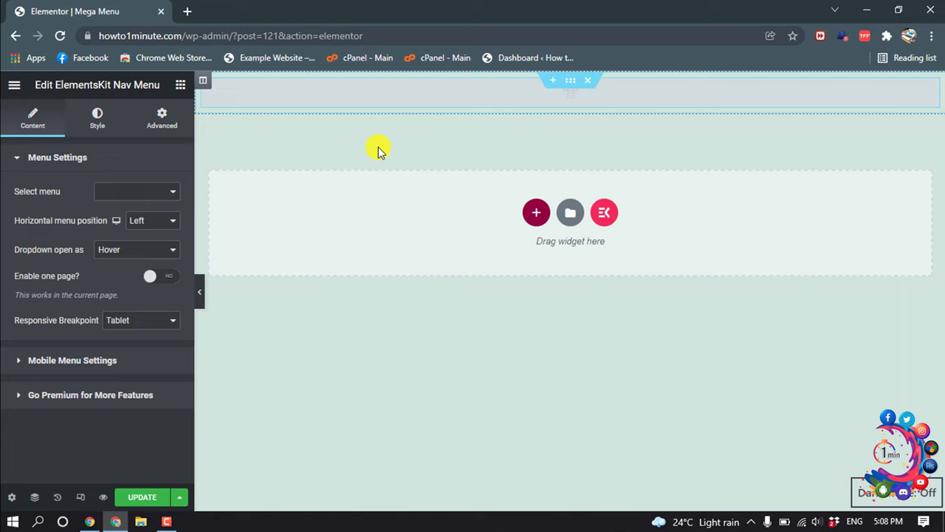
{"action": "left_click", "coordinate": [150, 191]}
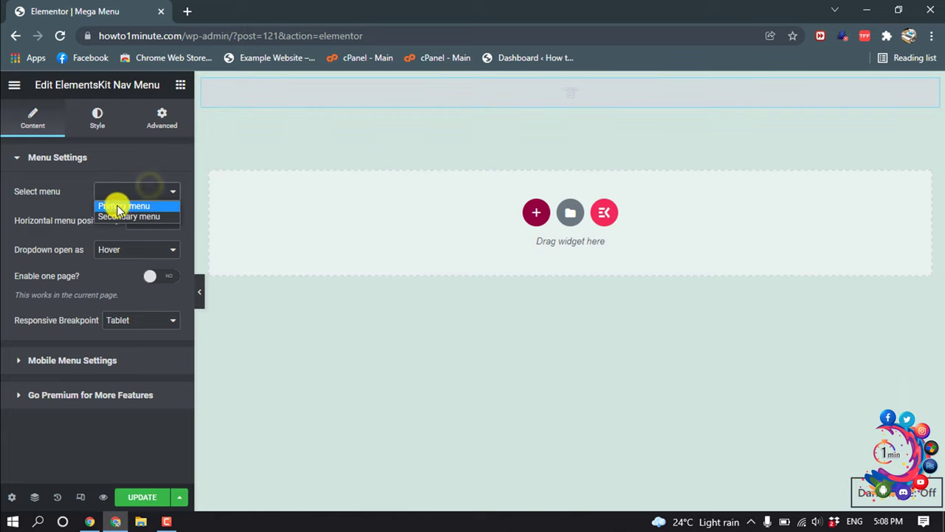
{"action": "left_click", "coordinate": [138, 206]}
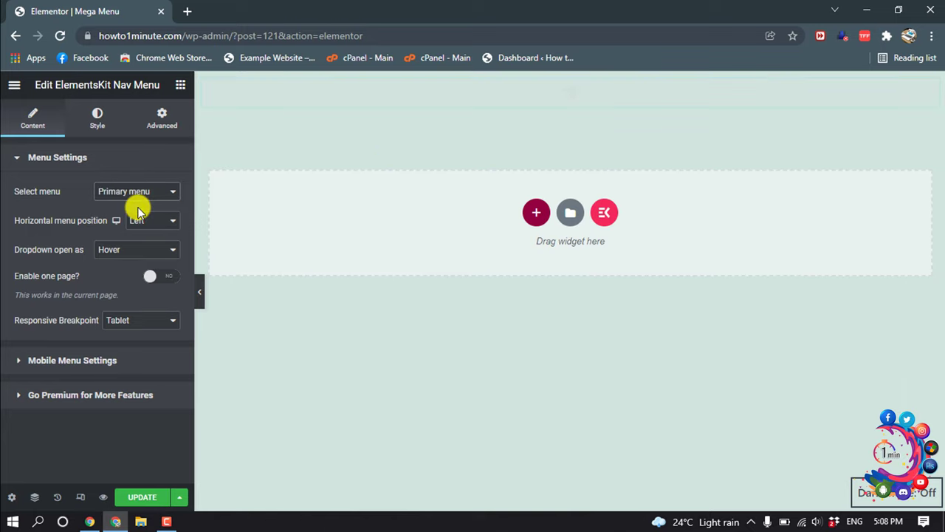
{"action": "left_click", "coordinate": [177, 220]}
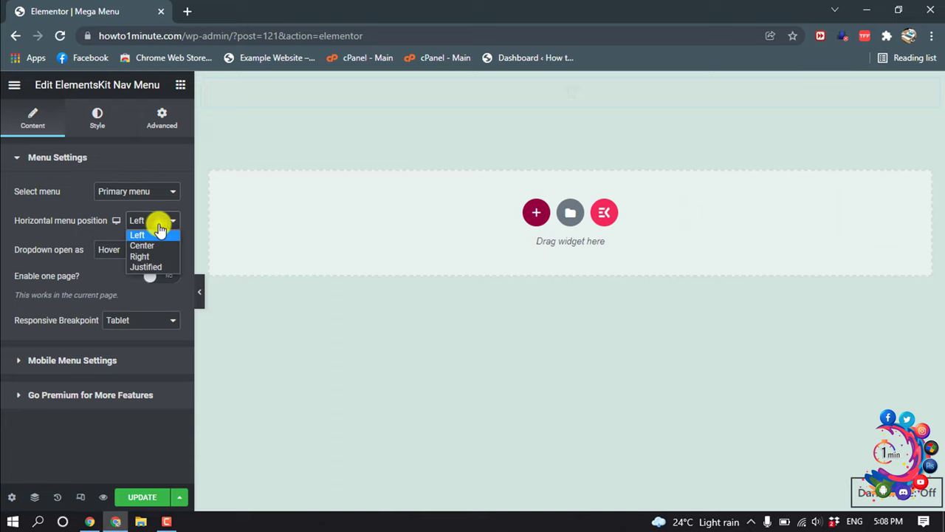
{"action": "left_click", "coordinate": [152, 234]}
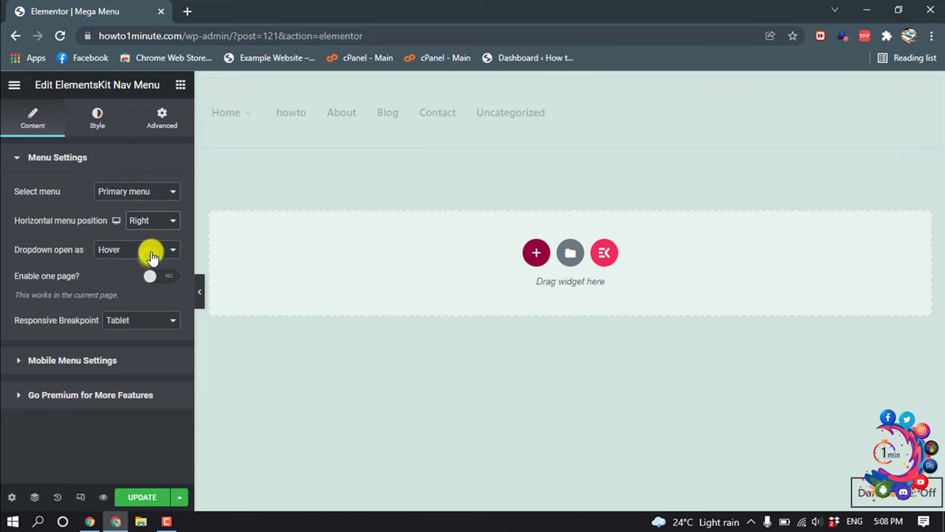
{"action": "left_click", "coordinate": [162, 222]}
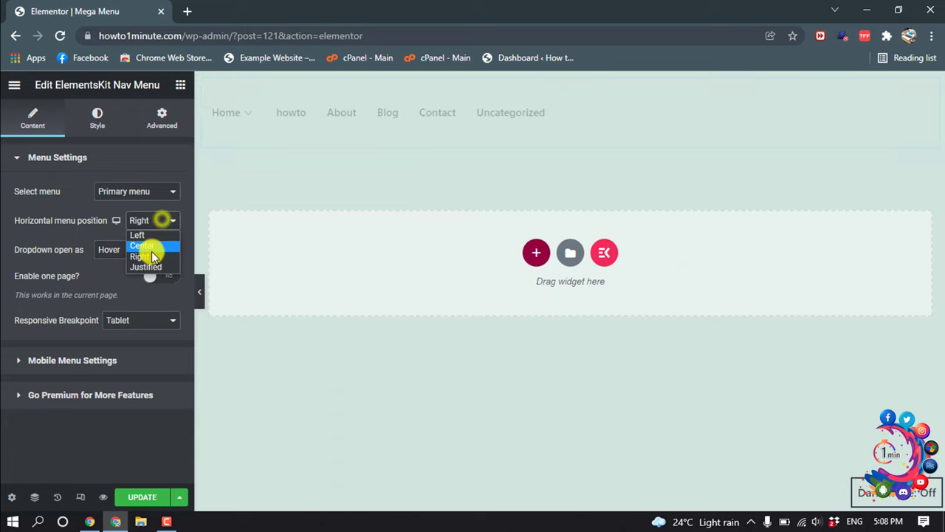
{"action": "left_click", "coordinate": [151, 248]}
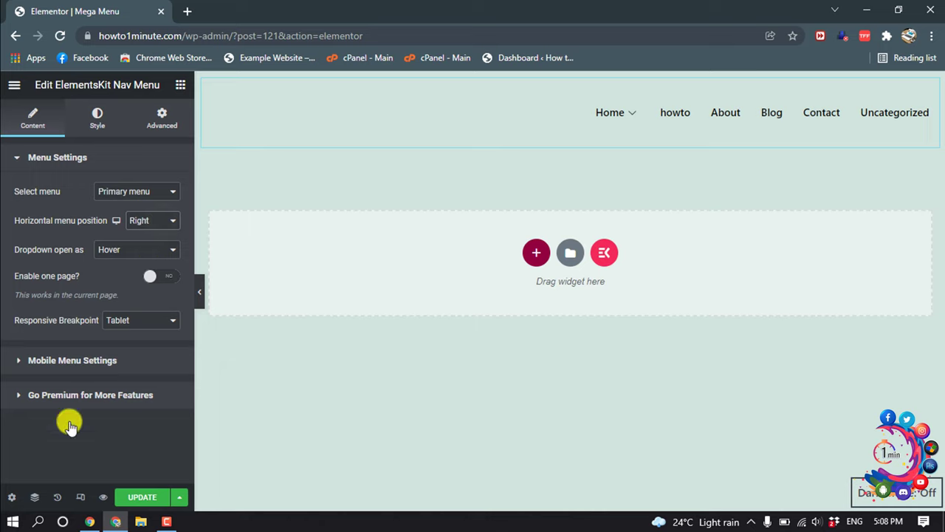
{"action": "left_click", "coordinate": [139, 496]}
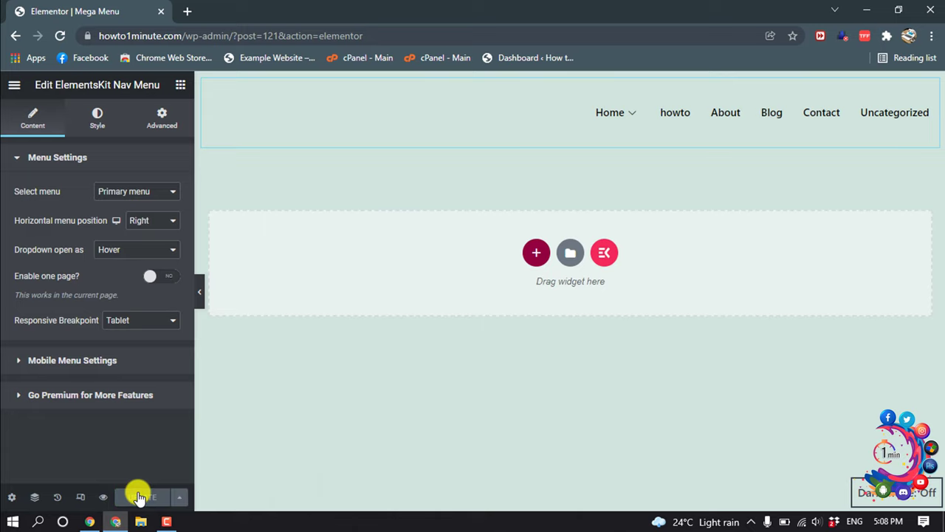
{"action": "left_click", "coordinate": [11, 85]}
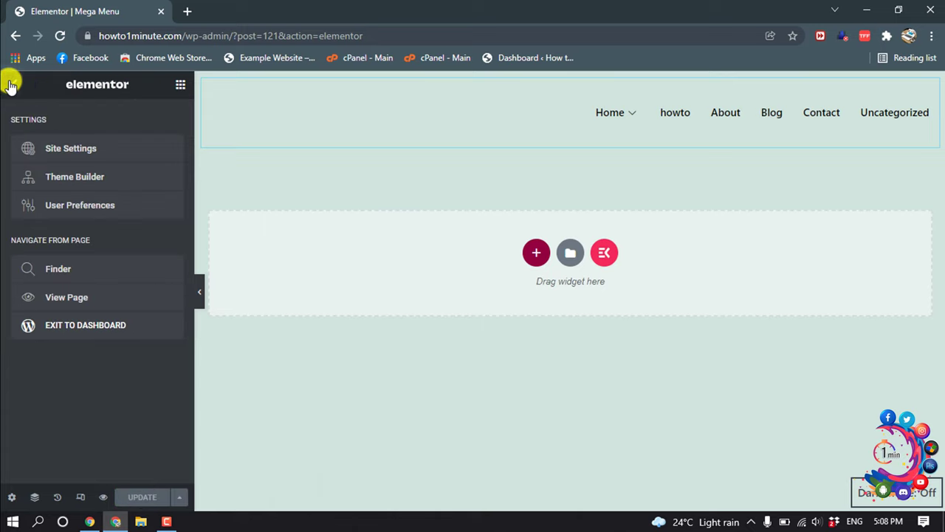
In Appearance > Menus, enable Megamenu content for the Primary menu, save, and scroll to Home
{"action": "left_click", "coordinate": [91, 330]}
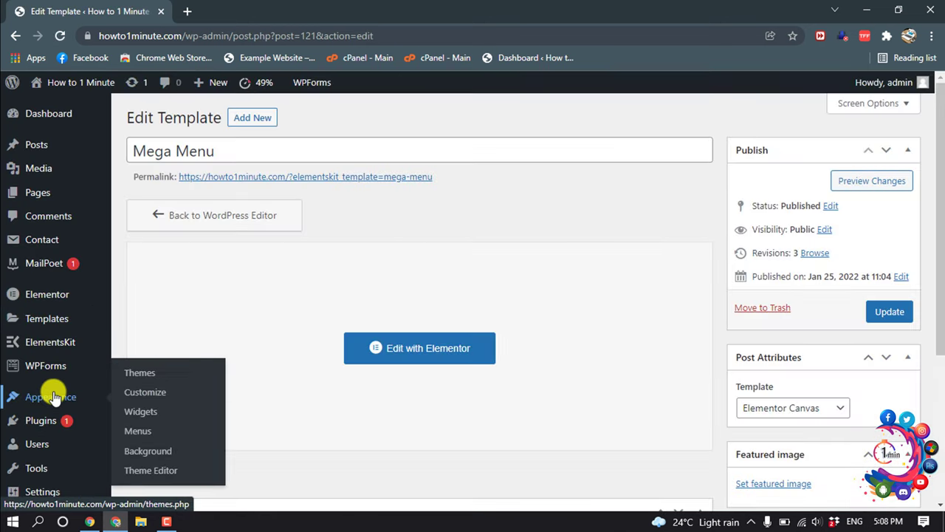
{"action": "left_click", "coordinate": [147, 432]}
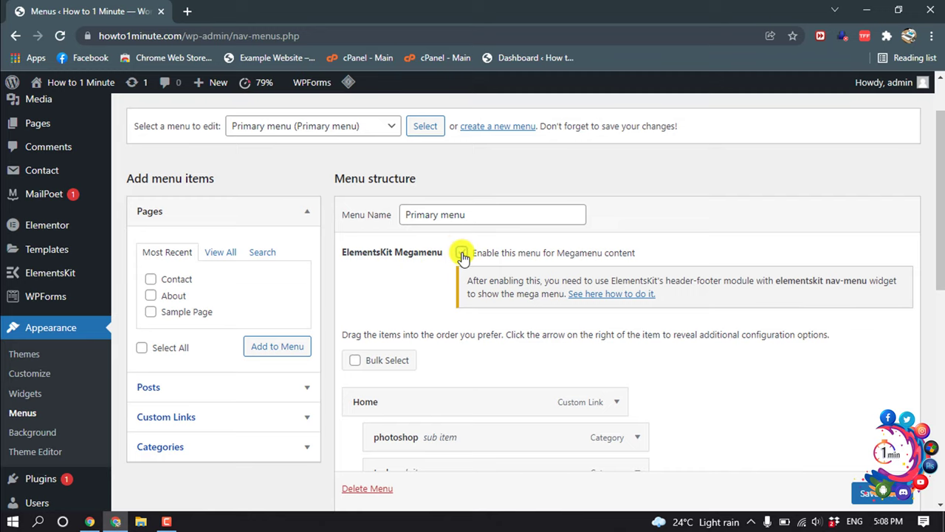
{"action": "left_click", "coordinate": [462, 254]}
{"action": "scroll", "coordinate": [463, 256], "scroll_direction": "down", "scroll_amount": 1}
{"action": "scroll", "coordinate": [864, 488], "scroll_direction": "down", "scroll_amount": 1}
{"action": "left_click", "coordinate": [870, 493]}
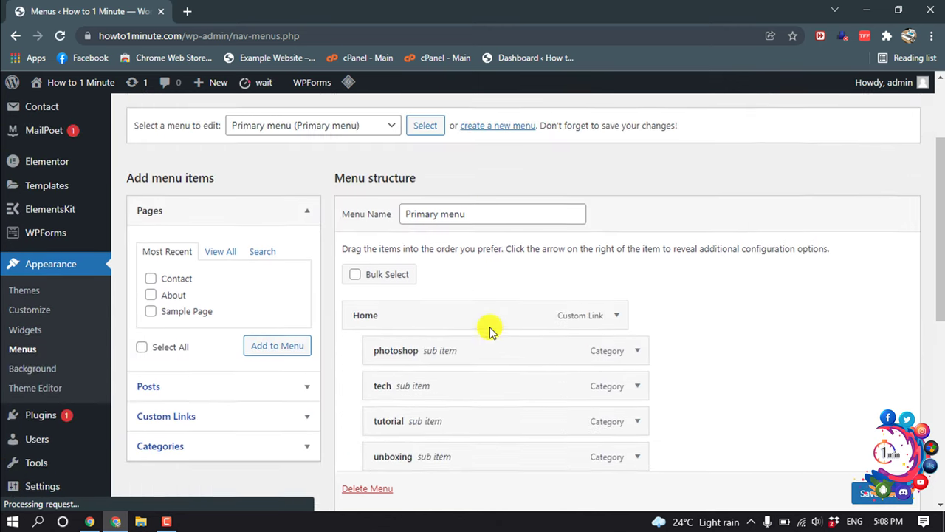
{"action": "scroll", "coordinate": [399, 310], "scroll_direction": "down", "scroll_amount": 1}
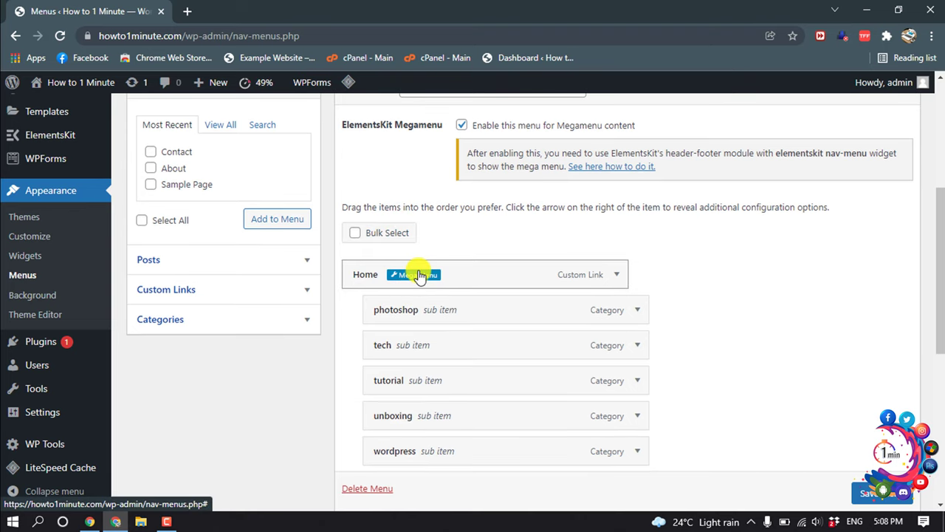
{"action": "scroll", "coordinate": [362, 280], "scroll_direction": "down", "scroll_amount": 1}
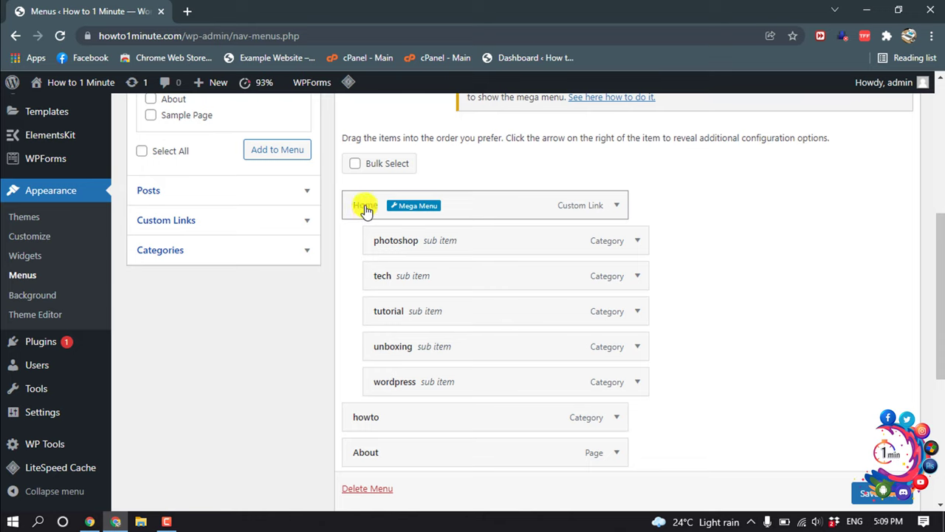
Open the Home item's Mega Menu settings and switch the Megamenu toggle to enabled
{"action": "left_click", "coordinate": [413, 211]}
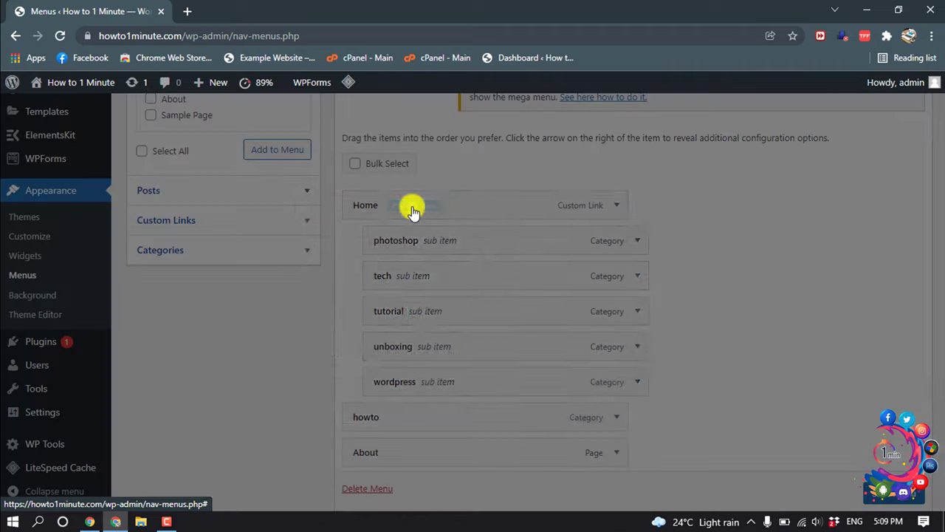
{"action": "left_click", "coordinate": [462, 259]}
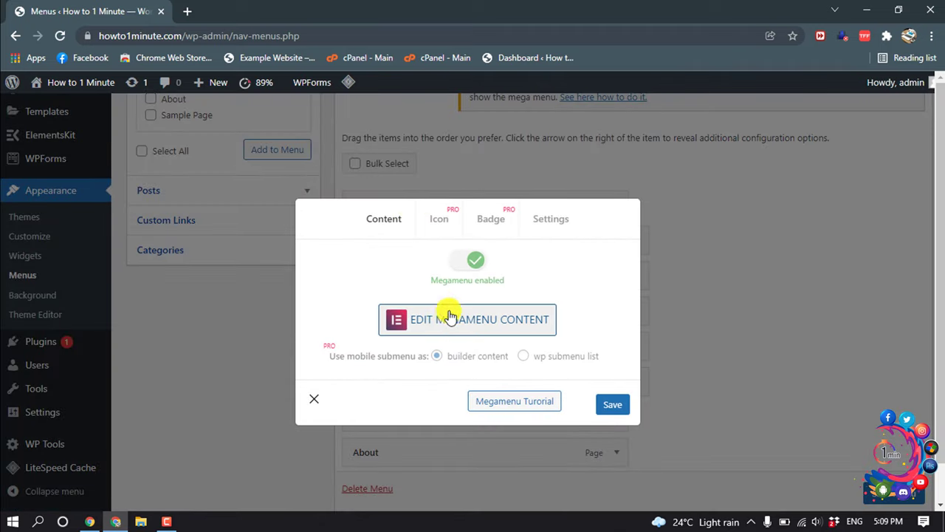
{"action": "left_click", "coordinate": [469, 267]}
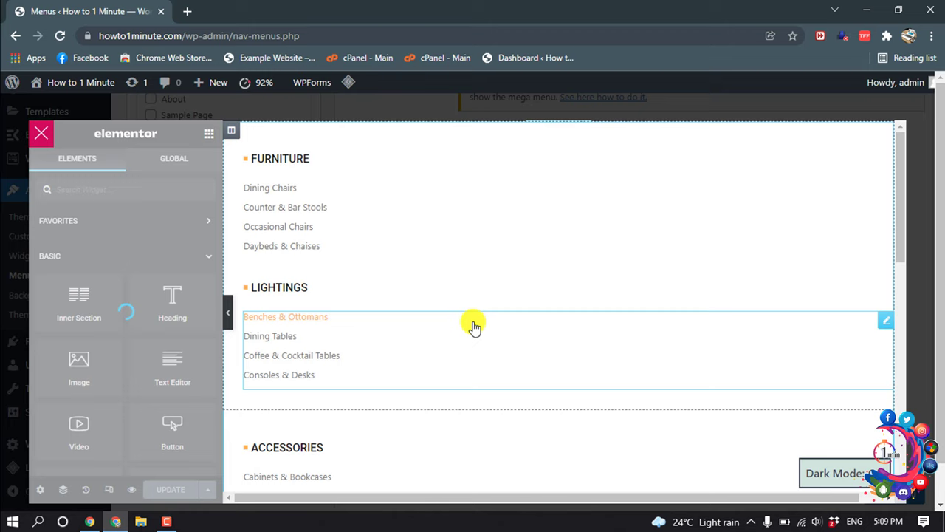
Open the Home megamenu content and launch the ElementsKit library from the empty section
{"action": "left_click", "coordinate": [475, 327]}
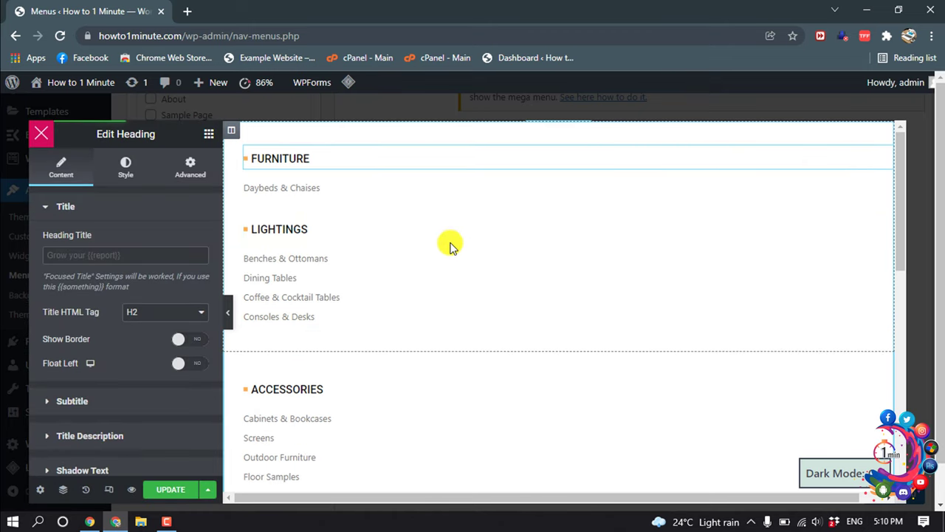
{"action": "scroll", "coordinate": [444, 251], "scroll_direction": "down", "scroll_amount": 3}
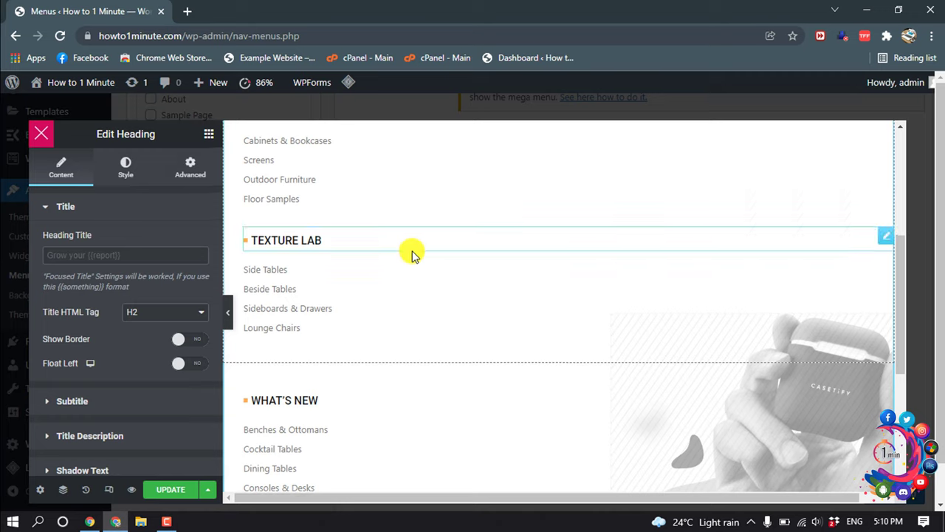
{"action": "scroll", "coordinate": [413, 249], "scroll_direction": "down", "scroll_amount": 3}
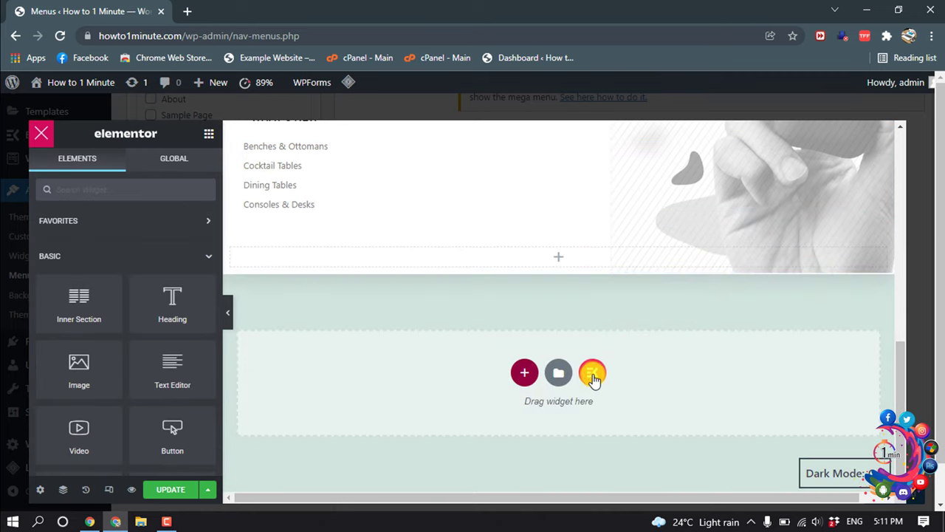
{"action": "left_click", "coordinate": [594, 375]}
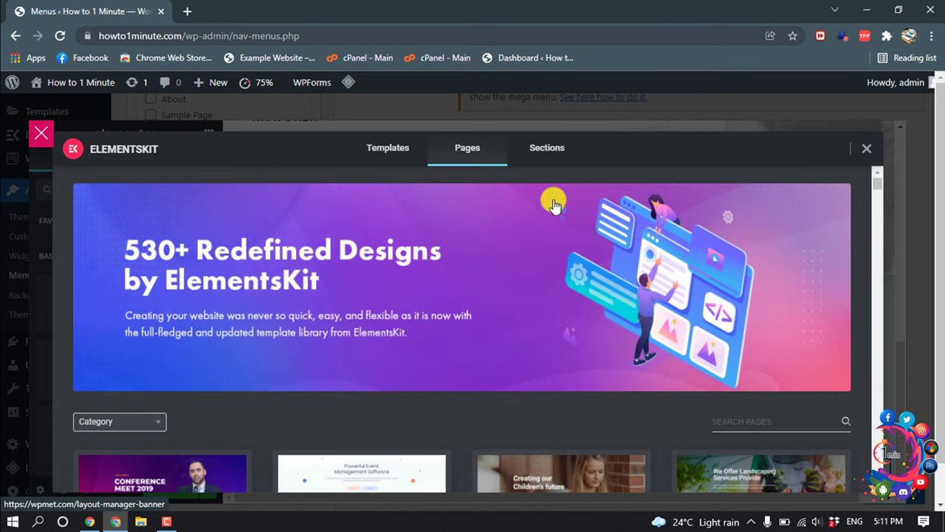
Filter library Sections to the Megamenu category and insert a mega menu design
{"action": "left_click", "coordinate": [547, 150]}
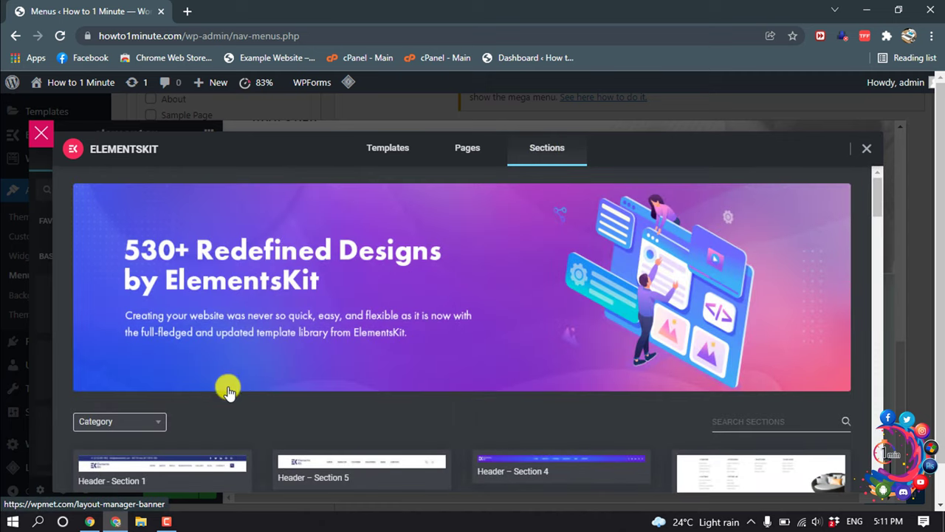
{"action": "left_click", "coordinate": [122, 421]}
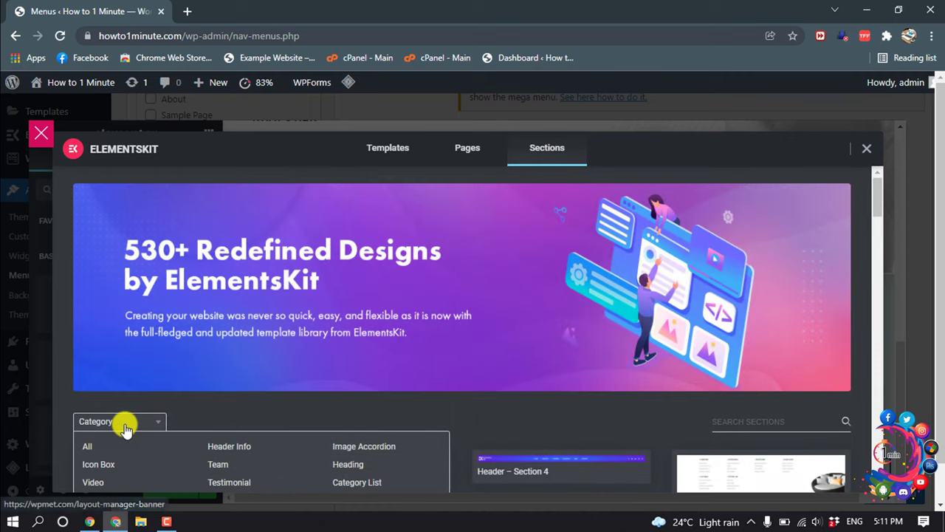
{"action": "scroll", "coordinate": [129, 369], "scroll_direction": "down", "scroll_amount": 3}
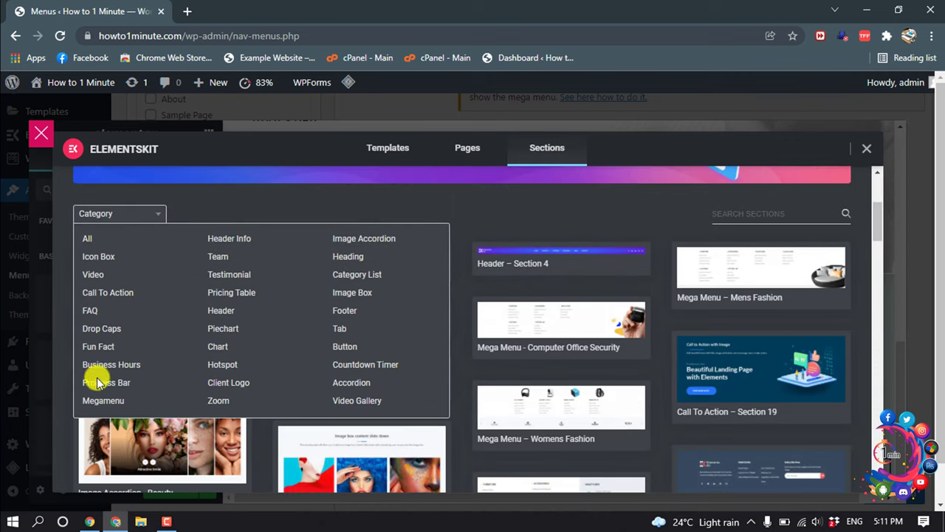
{"action": "left_click", "coordinate": [102, 402]}
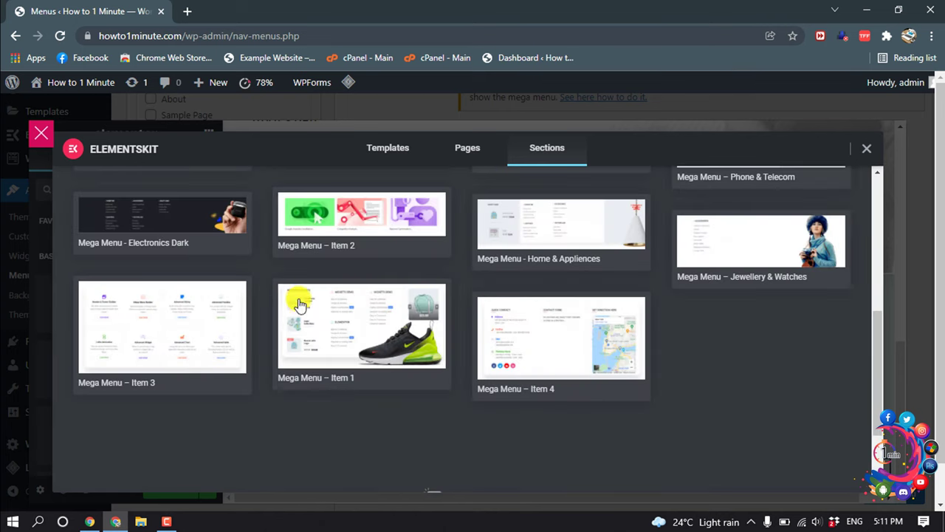
{"action": "scroll", "coordinate": [435, 284], "scroll_direction": "up", "scroll_amount": 3}
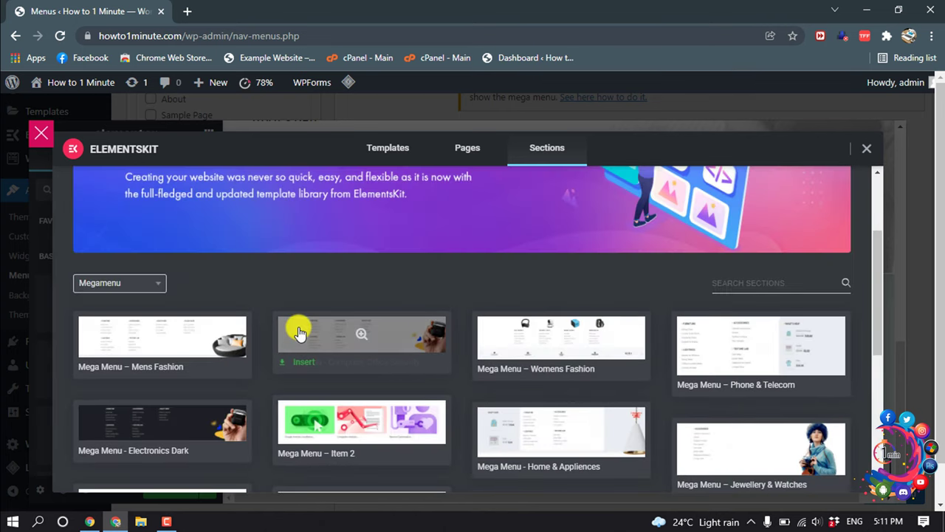
{"action": "mouse_move", "coordinate": [761, 347]}
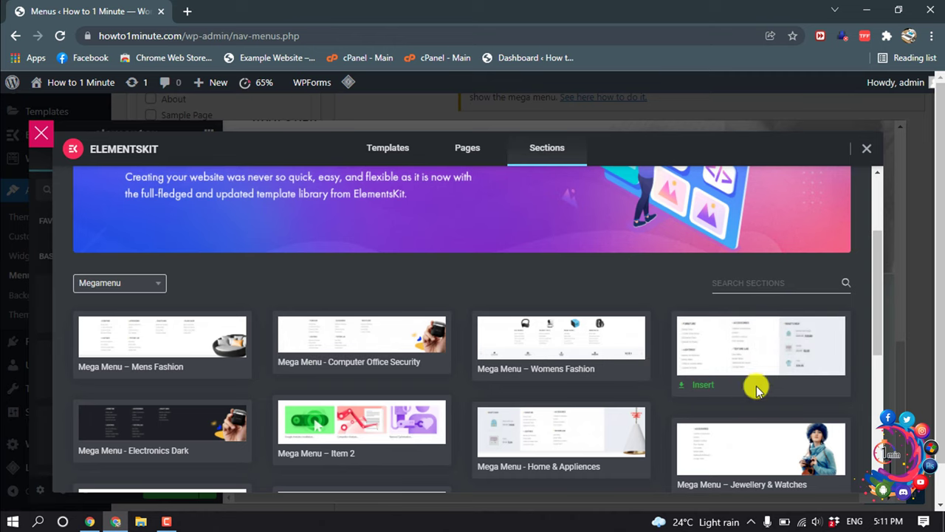
{"action": "left_click", "coordinate": [696, 386]}
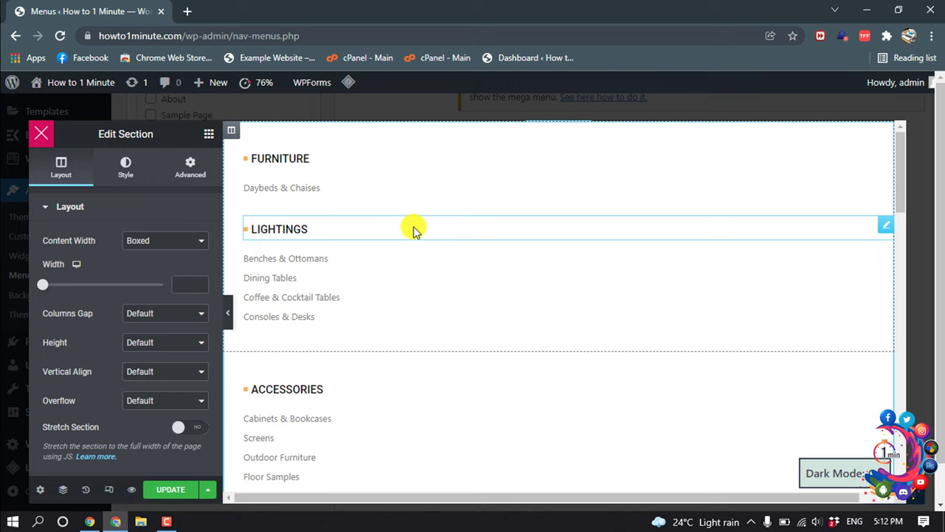
Review the FURNITURE heading and the Daybeds & Chaises list item's text and link
{"action": "left_click", "coordinate": [281, 160]}
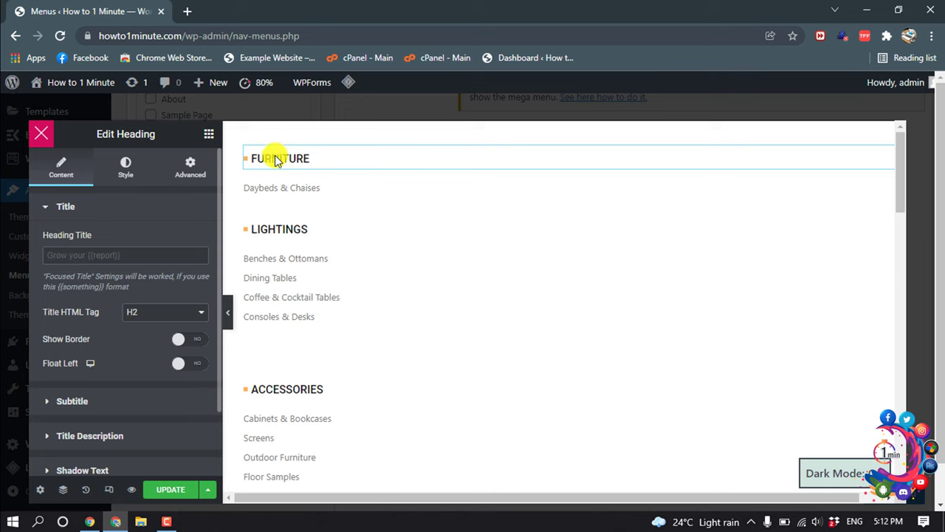
{"action": "left_click", "coordinate": [272, 190]}
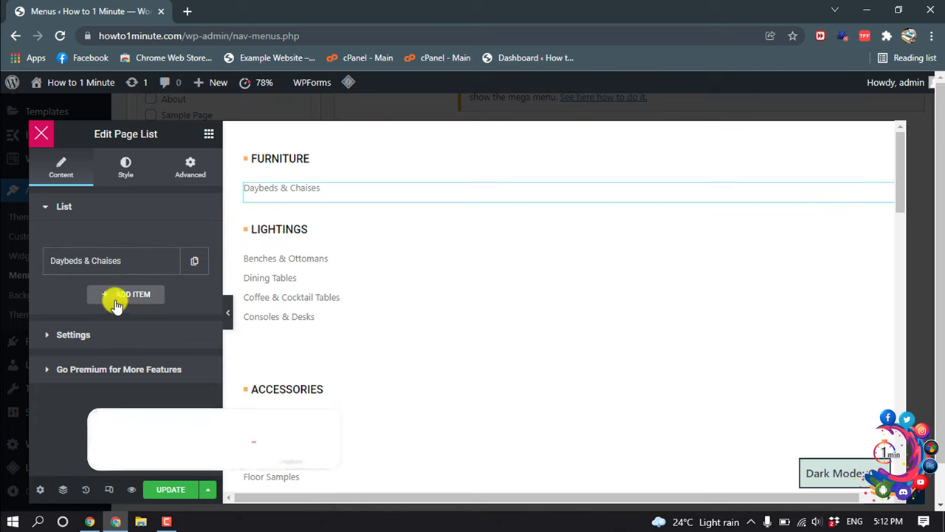
{"action": "left_click", "coordinate": [122, 259]}
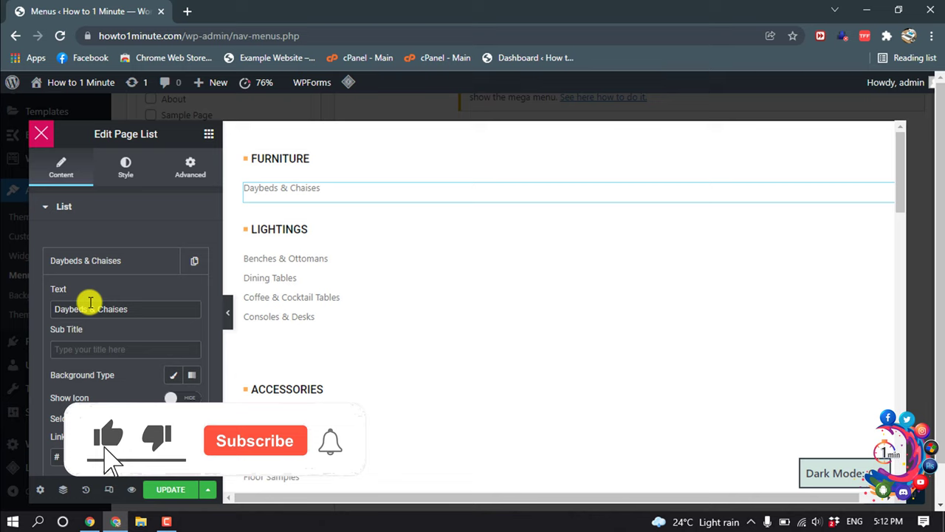
{"action": "scroll", "coordinate": [103, 273], "scroll_direction": "down", "scroll_amount": 1}
{"action": "left_click", "coordinate": [141, 239]}
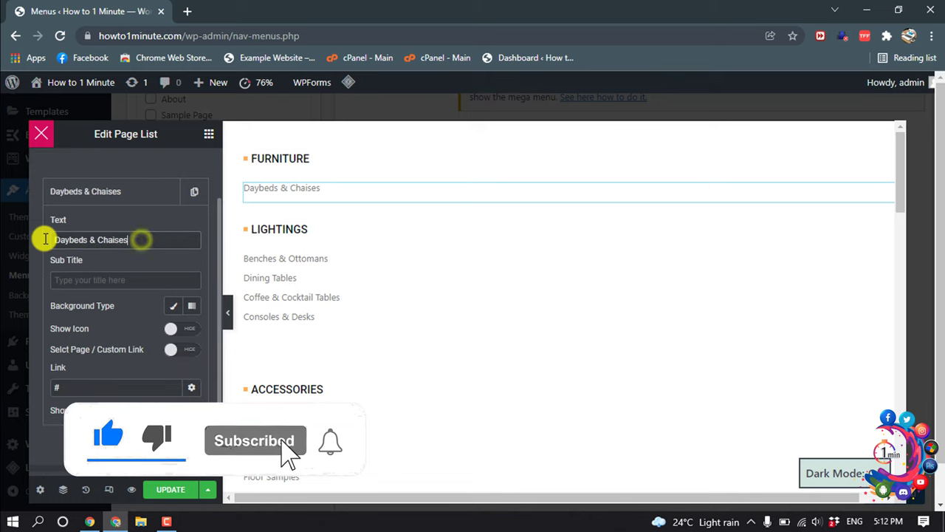
{"action": "left_click_drag", "start_coordinate": [44, 239], "coordinate": [130, 239]}
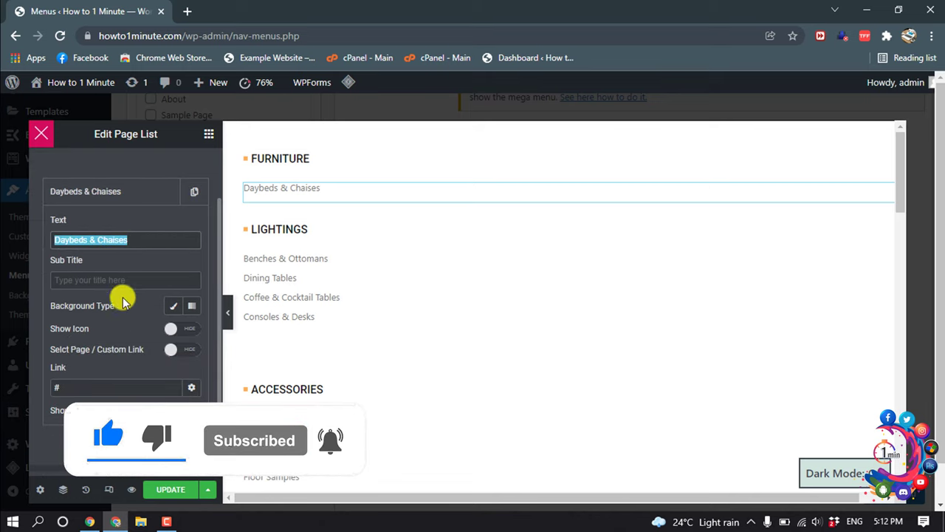
{"action": "left_click", "coordinate": [88, 389]}
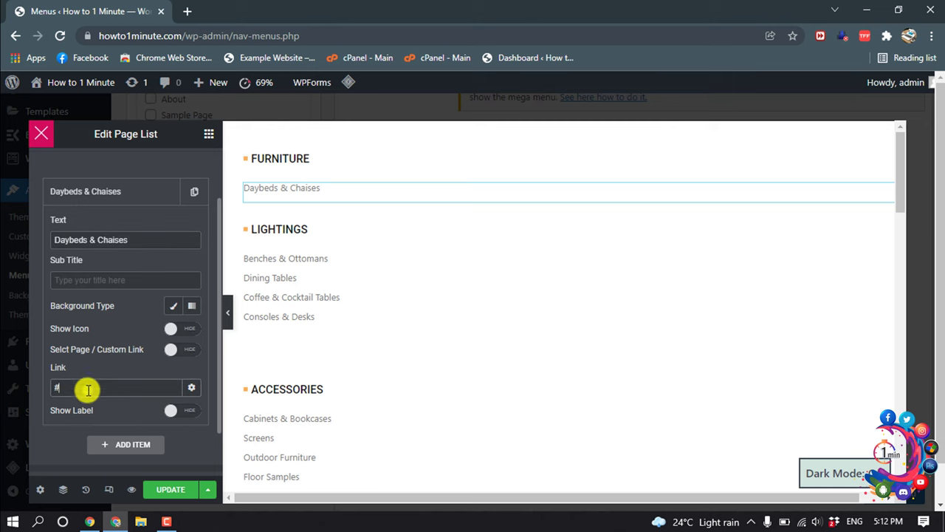
Update the mega menu content and close Elementor, returning to the megamenu settings
{"action": "scroll", "coordinate": [104, 402], "scroll_direction": "down", "scroll_amount": 3}
{"action": "scroll", "coordinate": [391, 297], "scroll_direction": "down", "scroll_amount": 3}
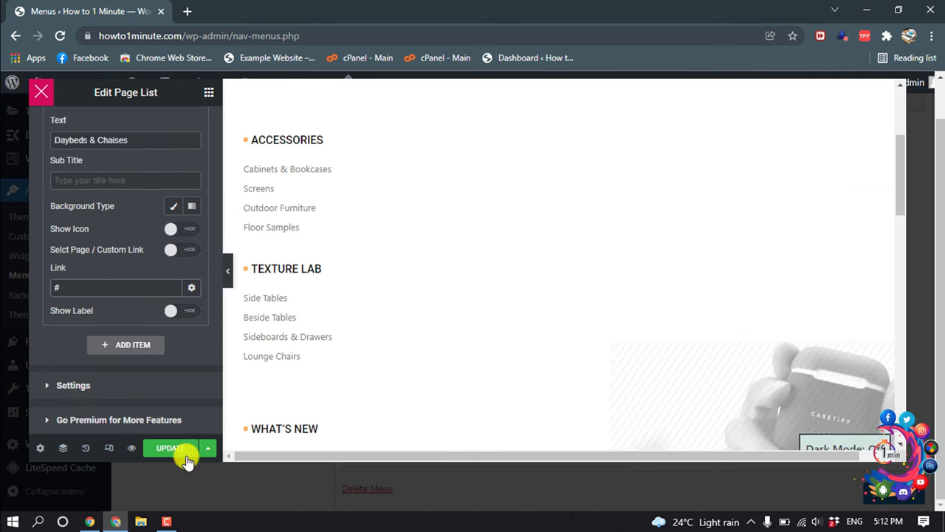
{"action": "left_click", "coordinate": [179, 452]}
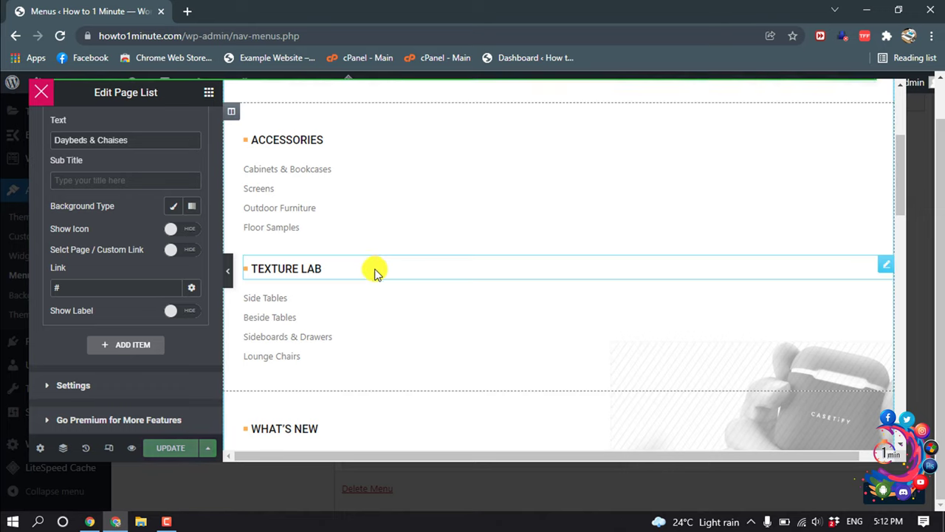
{"action": "left_click", "coordinate": [41, 92]}
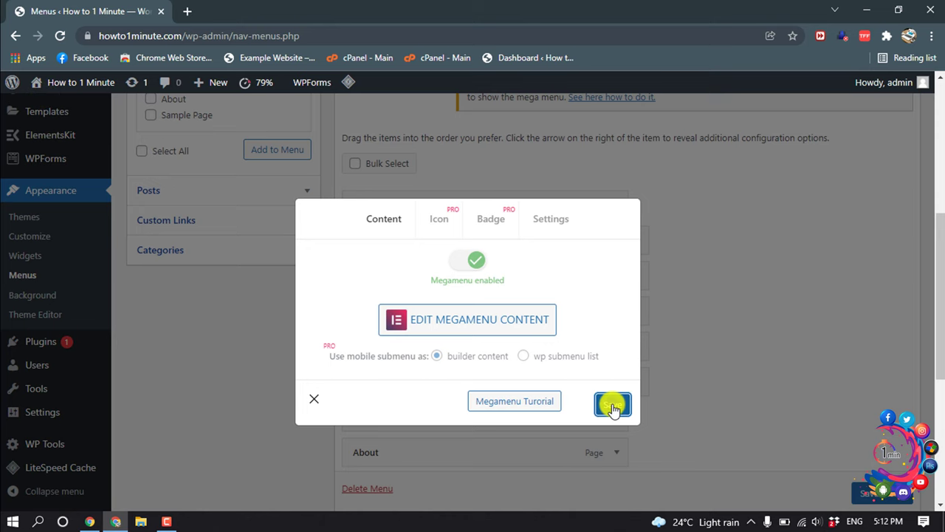
Save the Home item's megamenu settings, then save the Primary menu
{"action": "left_click", "coordinate": [314, 399]}
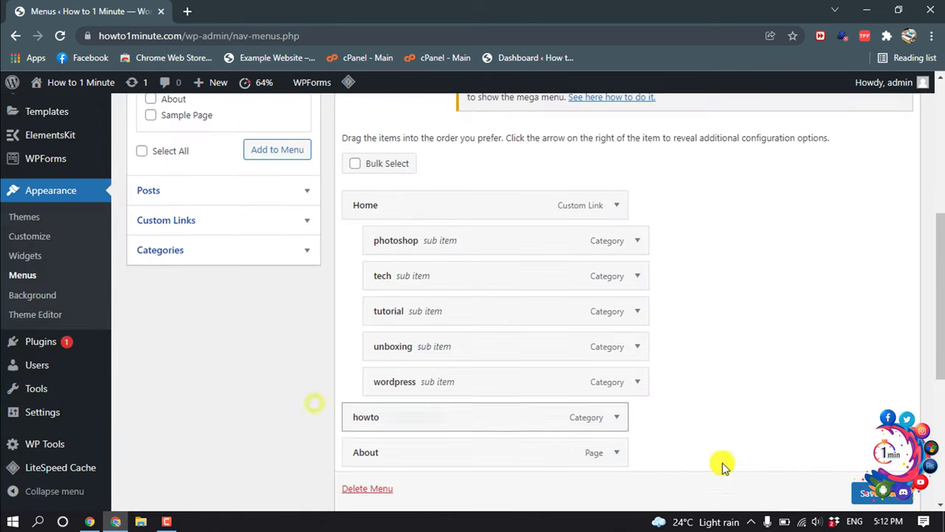
{"action": "scroll", "coordinate": [871, 495], "scroll_direction": "down", "scroll_amount": 1}
{"action": "left_click", "coordinate": [870, 495]}
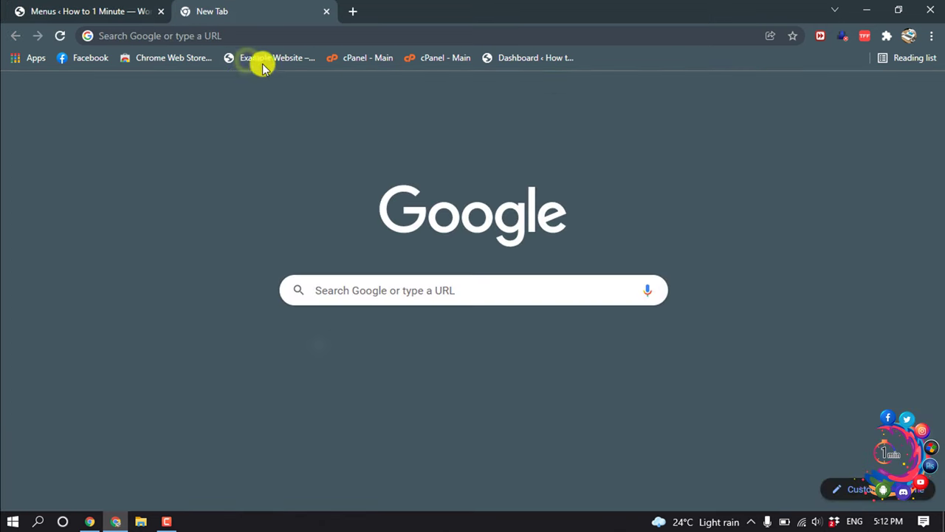
Check the live site's Home mega menu with Furniture, Lightings and Accessories, then minimise the browser
{"action": "left_click", "coordinate": [270, 59]}
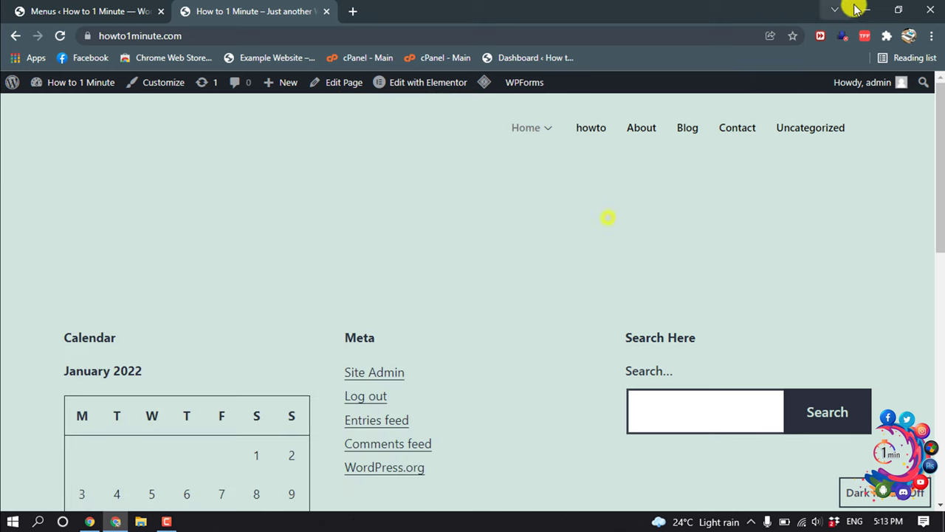
{"action": "left_click", "coordinate": [860, 7]}
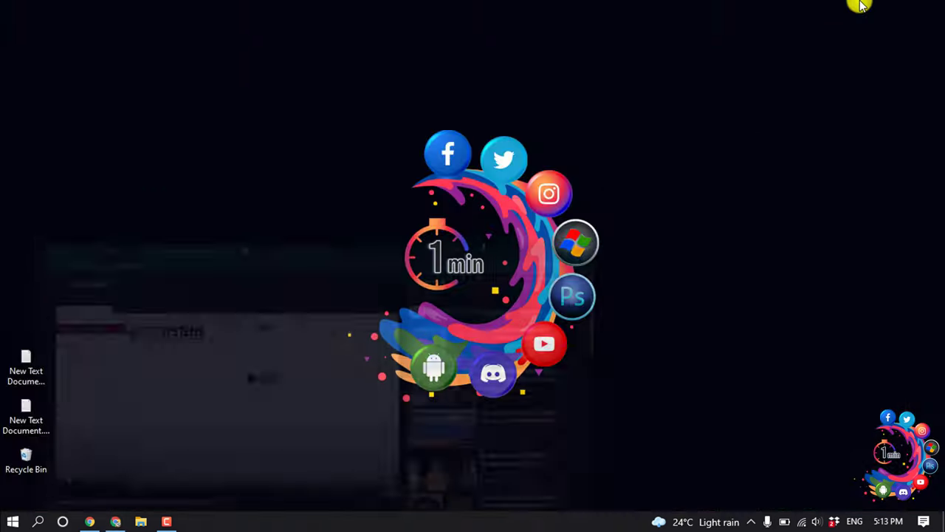